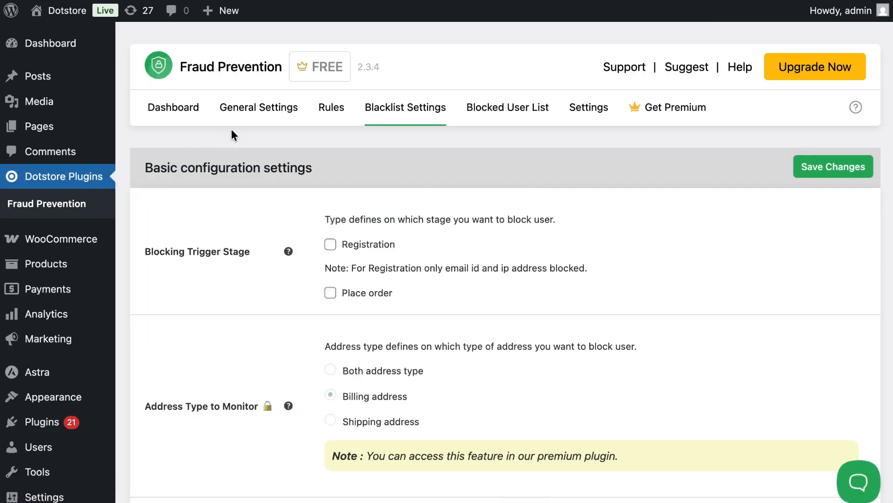
Open the plugin's general settings, enable Google reCAPTCHA and set its version to v2 reCAPTCHA
{"action": "left_click", "coordinate": [248, 116]}
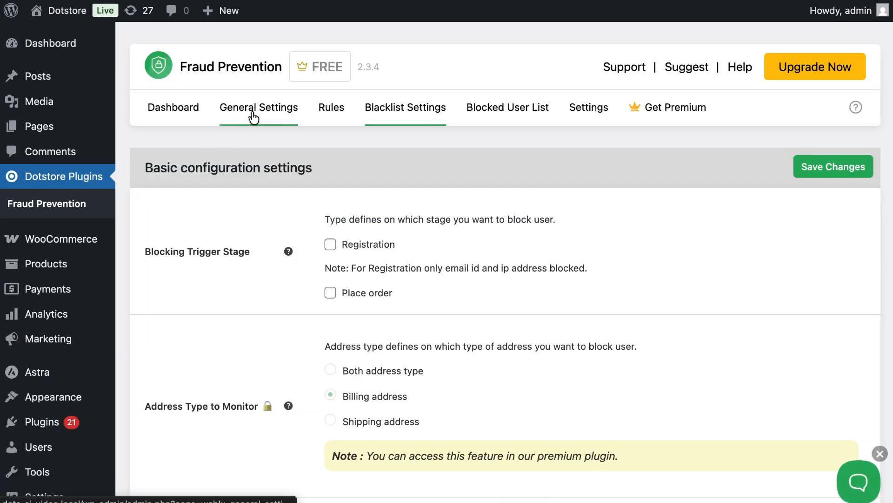
{"action": "scroll", "coordinate": [279, 181], "scroll_direction": "down", "scroll_amount": 5}
{"action": "scroll", "coordinate": [279, 179], "scroll_direction": "down", "scroll_amount": 20}
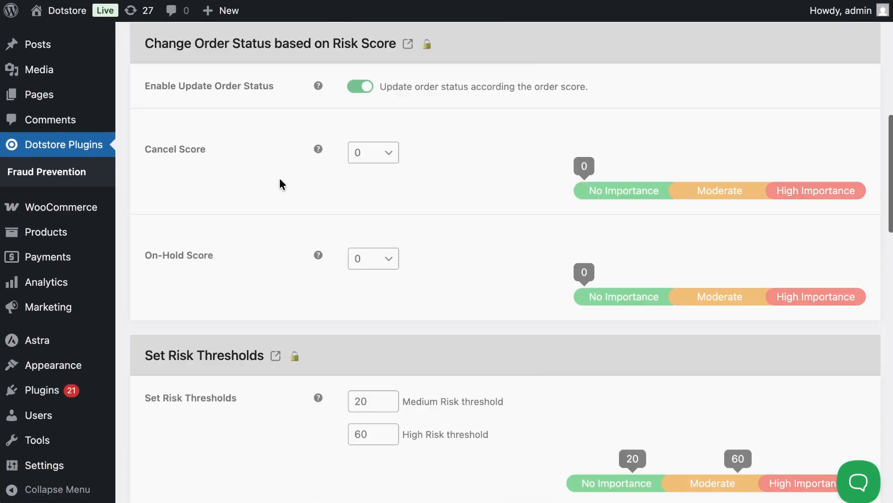
{"action": "scroll", "coordinate": [280, 178], "scroll_direction": "down", "scroll_amount": 2}
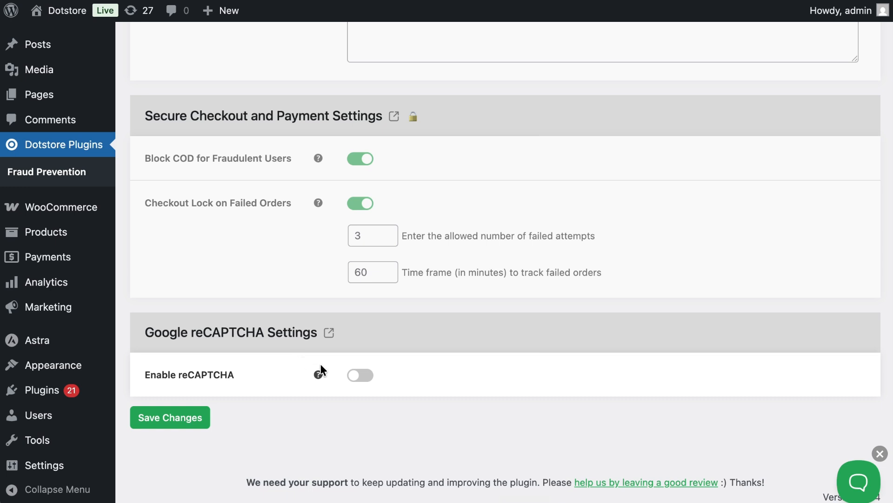
{"action": "left_click", "coordinate": [355, 376]}
{"action": "scroll", "coordinate": [354, 377], "scroll_direction": "down", "scroll_amount": 1}
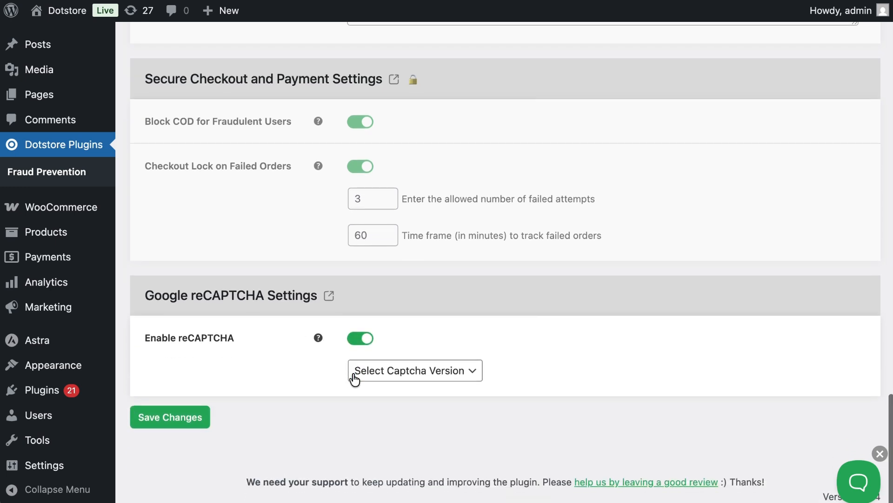
{"action": "left_click", "coordinate": [378, 375]}
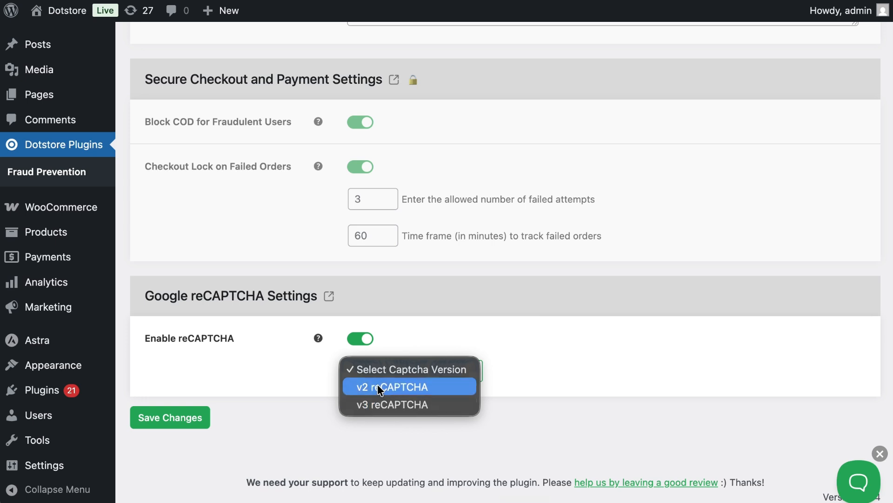
{"action": "left_click", "coordinate": [381, 386]}
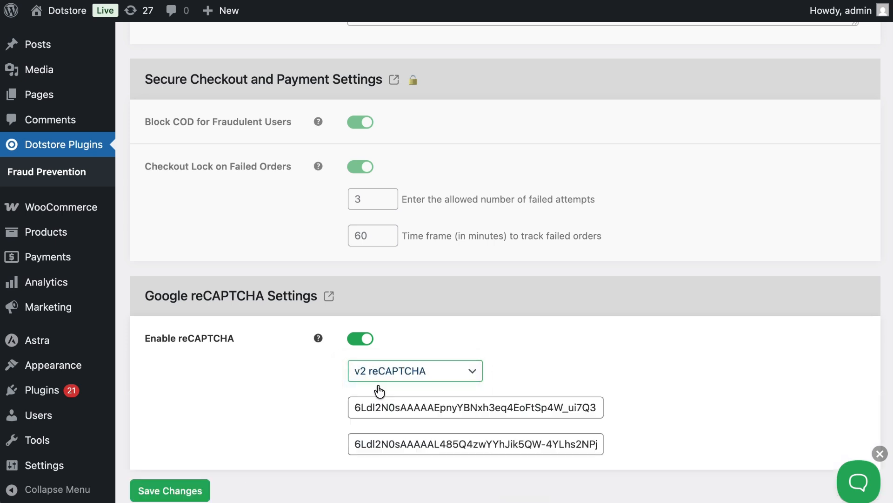
Review the two key fields provided for v2 reCAPTCHA in the Google reCAPTCHA settings
{"action": "scroll", "coordinate": [346, 393], "scroll_direction": "down", "scroll_amount": 1}
{"action": "scroll", "coordinate": [345, 392], "scroll_direction": "down", "scroll_amount": 1}
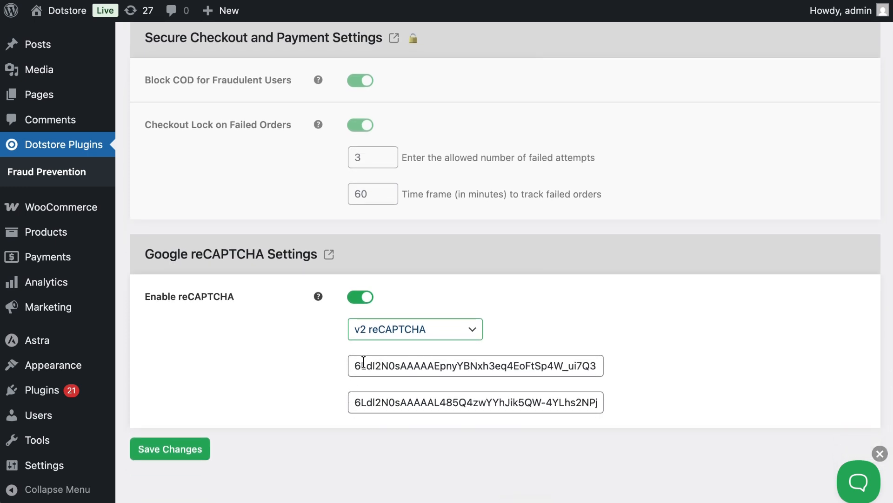
{"action": "double_click", "coordinate": [359, 364]}
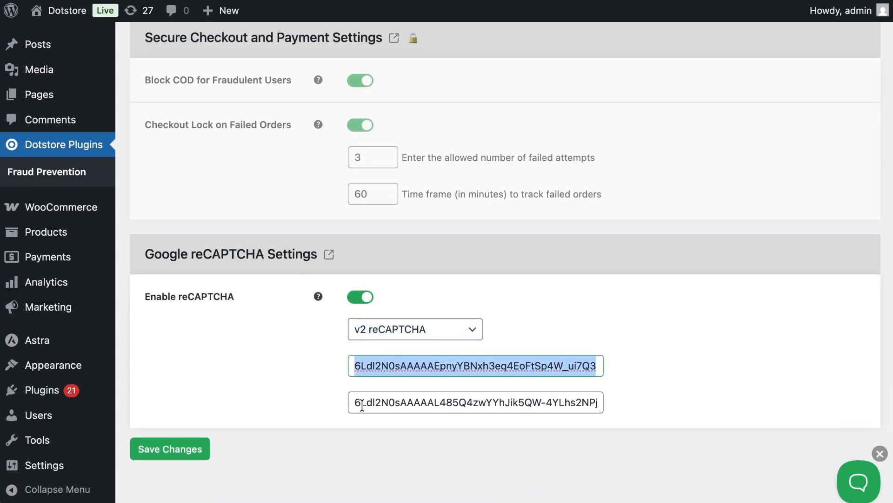
{"action": "triple_click", "coordinate": [363, 403]}
{"action": "left_click", "coordinate": [329, 407]}
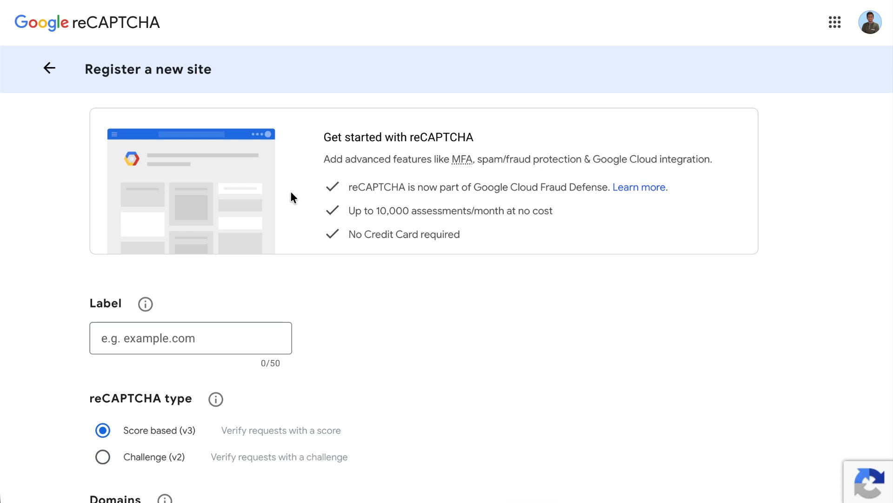
On Google's reCAPTCHA site registration form, choose the Challenge (v2) type with the "I'm not a robot" Checkbox option
{"action": "scroll", "coordinate": [298, 209], "scroll_direction": "down", "scroll_amount": 1}
{"action": "scroll", "coordinate": [299, 211], "scroll_direction": "down", "scroll_amount": 2}
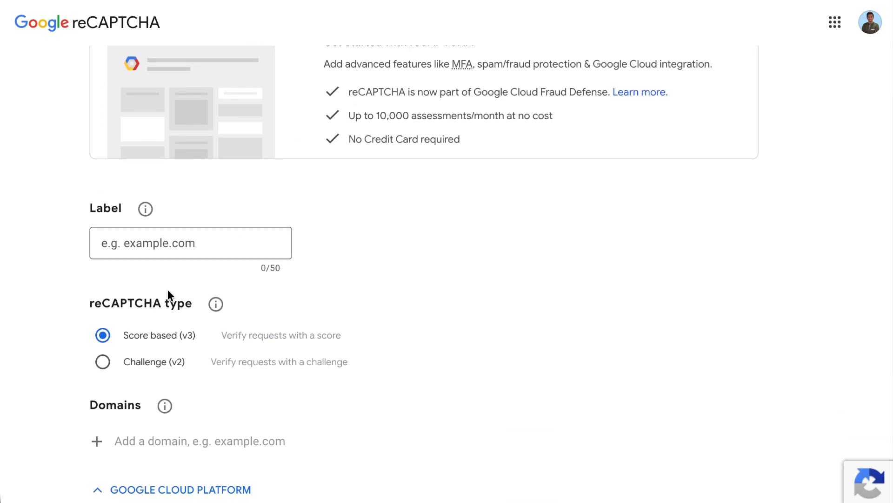
{"action": "left_click", "coordinate": [132, 364]}
{"action": "scroll", "coordinate": [132, 364], "scroll_direction": "down", "scroll_amount": 3}
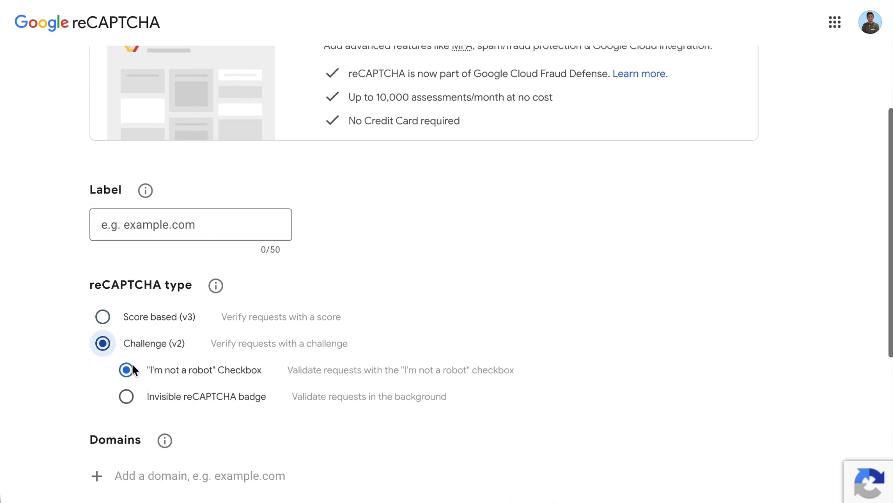
{"action": "scroll", "coordinate": [158, 400], "scroll_direction": "down", "scroll_amount": 4}
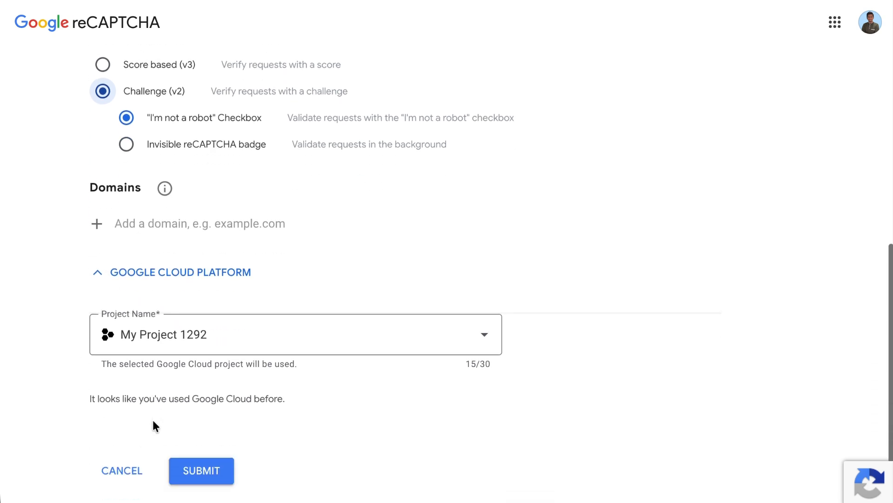
{"action": "left_click", "coordinate": [205, 433]}
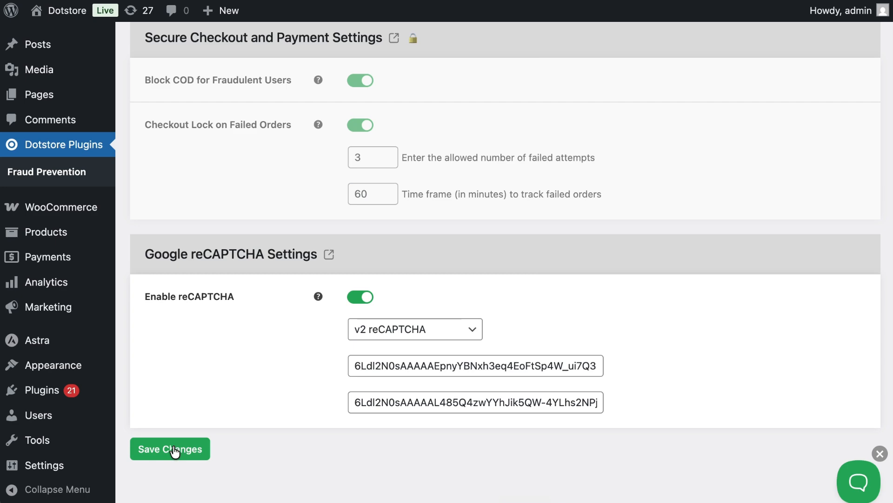
Save the plugin's general settings, keeping v2 reCAPTCHA as the captcha version
{"action": "left_click", "coordinate": [174, 449]}
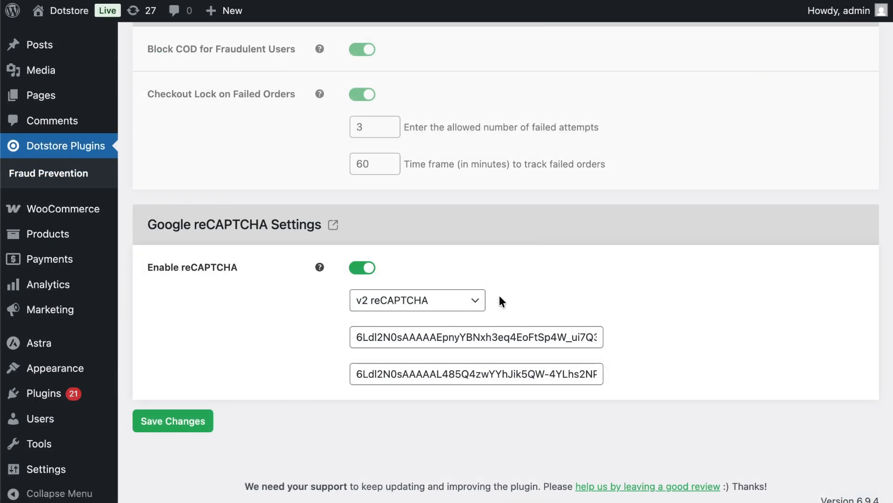
{"action": "left_click", "coordinate": [452, 303]}
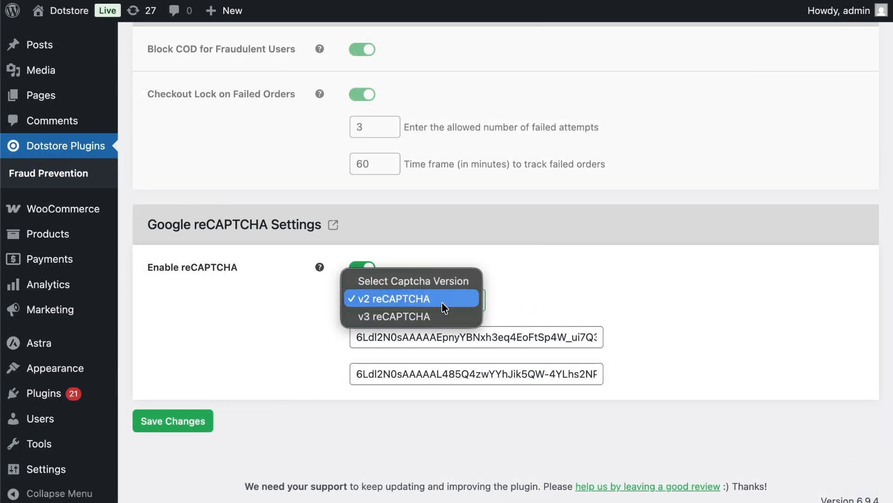
{"action": "left_click", "coordinate": [432, 300]}
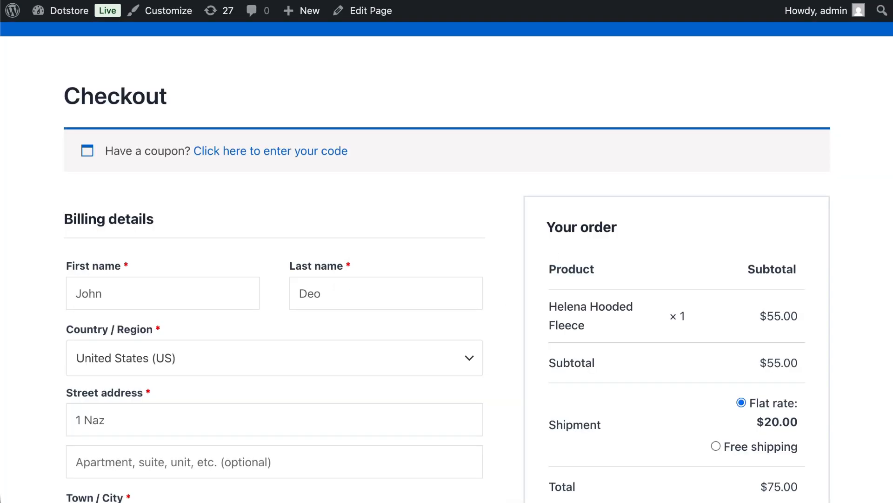
On the store's checkout page, complete the "I'm not a robot" captcha in the order section
{"action": "scroll", "coordinate": [592, 225], "scroll_direction": "down", "scroll_amount": 2}
{"action": "scroll", "coordinate": [647, 220], "scroll_direction": "down", "scroll_amount": 1}
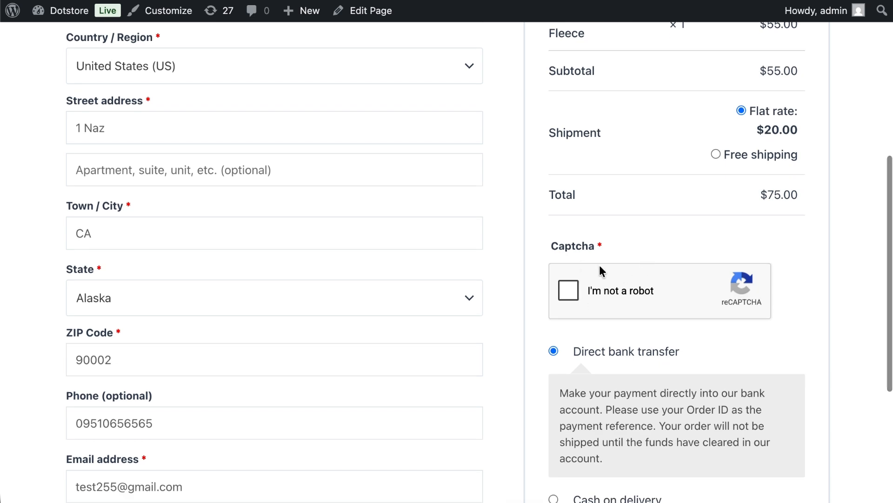
{"action": "left_click", "coordinate": [592, 291]}
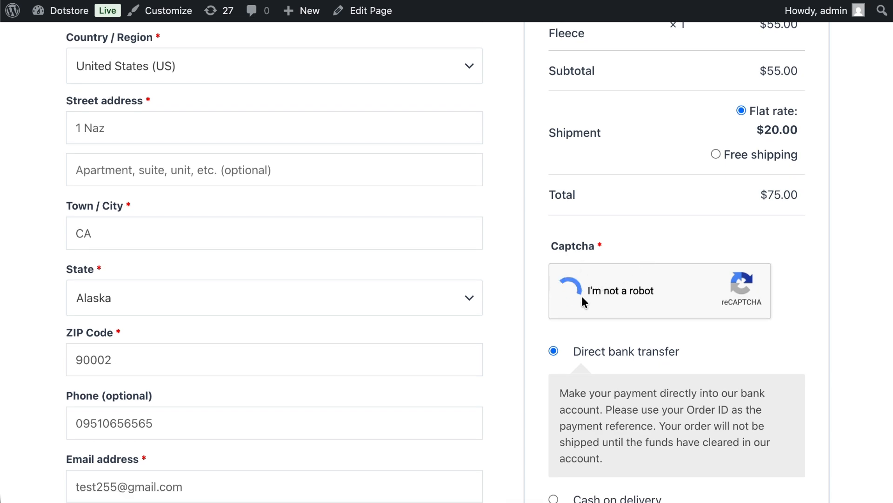
{"action": "scroll", "coordinate": [582, 299], "scroll_direction": "down", "scroll_amount": 4}
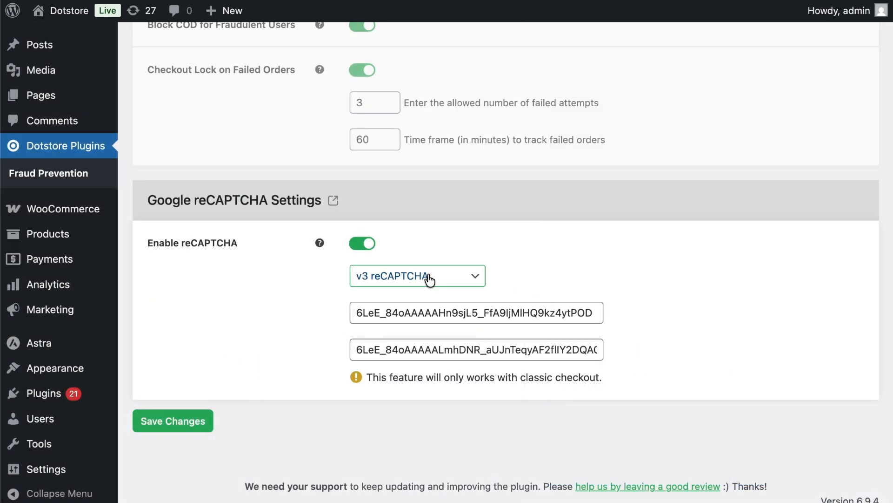
Back in the plugin's Google reCAPTCHA settings, set the captcha version to v3 reCAPTCHA
{"action": "left_click", "coordinate": [431, 277]}
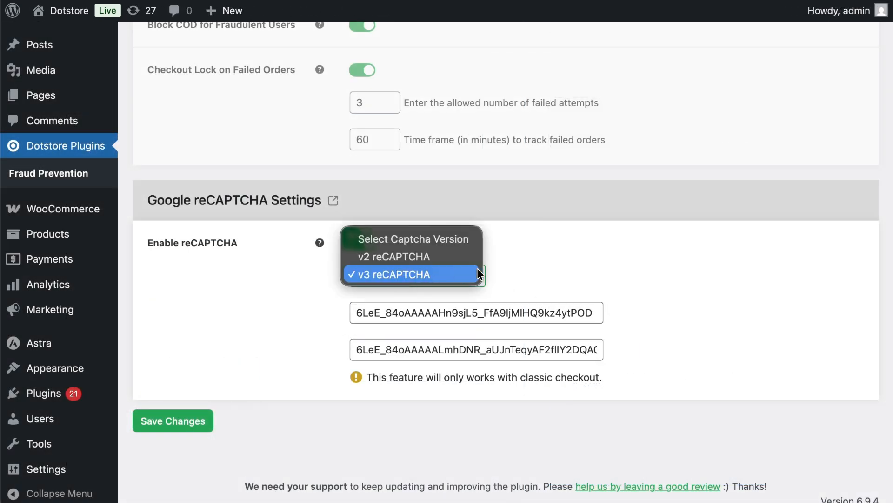
{"action": "left_click", "coordinate": [507, 275]}
{"action": "left_click", "coordinate": [466, 276]}
{"action": "left_click", "coordinate": [411, 275]}
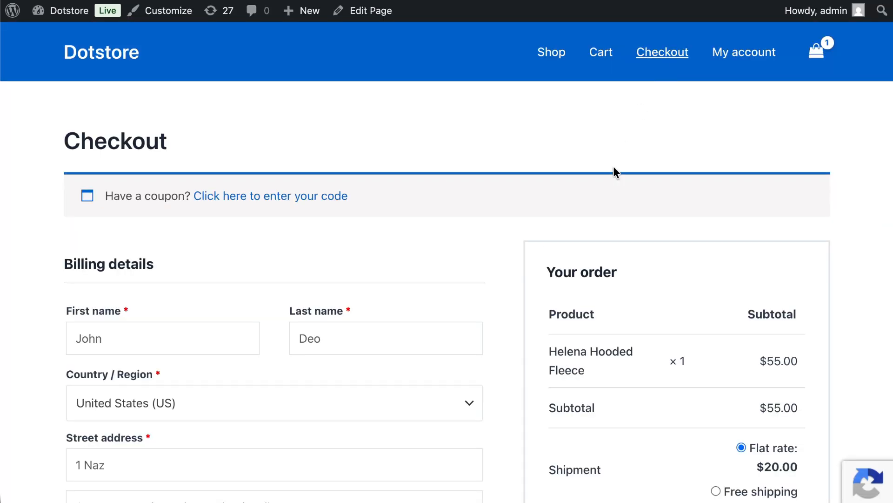
Examine the reCAPTCHA badge and the payment section on the store's checkout page
{"action": "scroll", "coordinate": [608, 199], "scroll_direction": "down", "scroll_amount": 6}
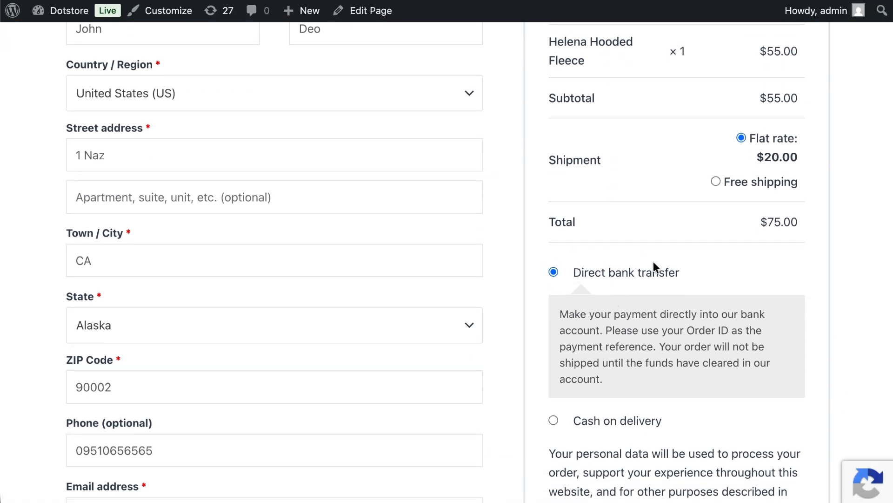
{"action": "mouse_move", "coordinate": [861, 482]}
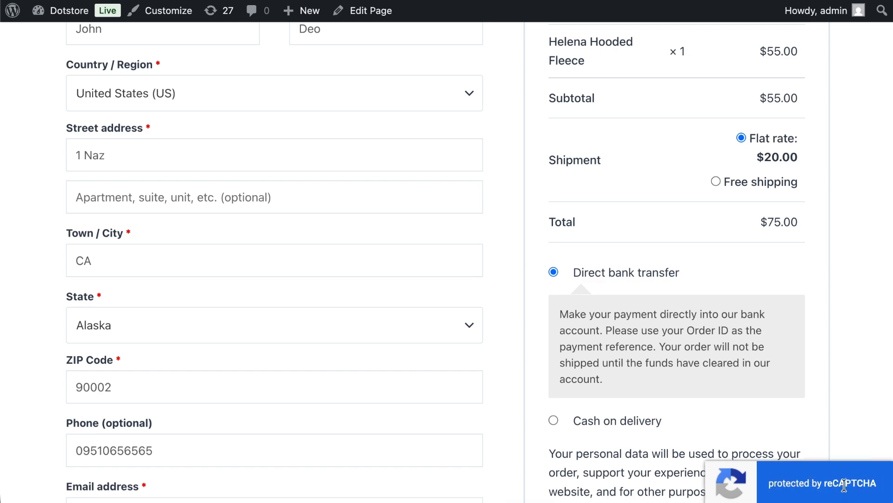
{"action": "scroll", "coordinate": [852, 404], "scroll_direction": "down", "scroll_amount": 4}
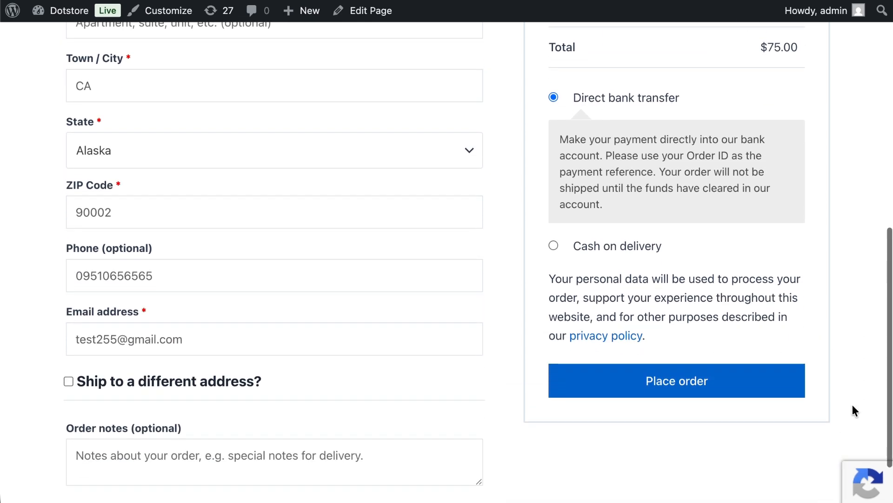
{"action": "scroll", "coordinate": [852, 404], "scroll_direction": "up", "scroll_amount": 4}
{"action": "scroll", "coordinate": [852, 404], "scroll_direction": "up", "scroll_amount": 6}
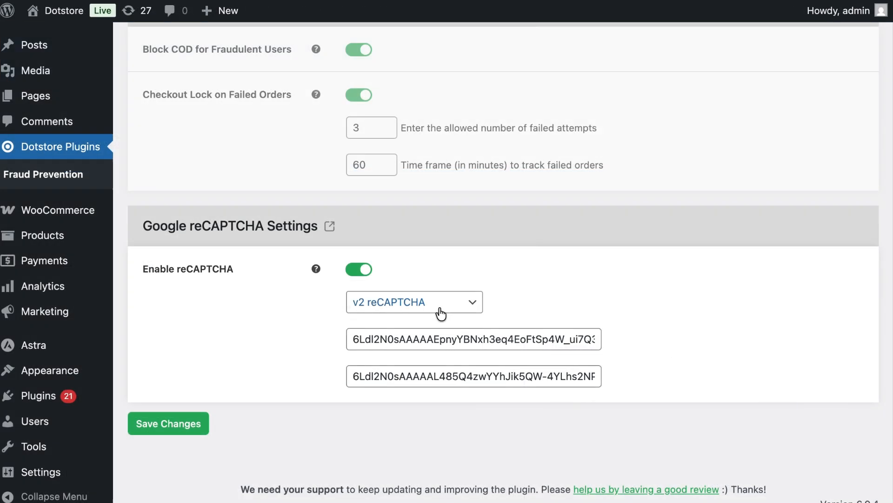
Set the captcha version to v2 reCAPTCHA in the plugin's settings and save the changes
{"action": "left_click", "coordinate": [442, 303]}
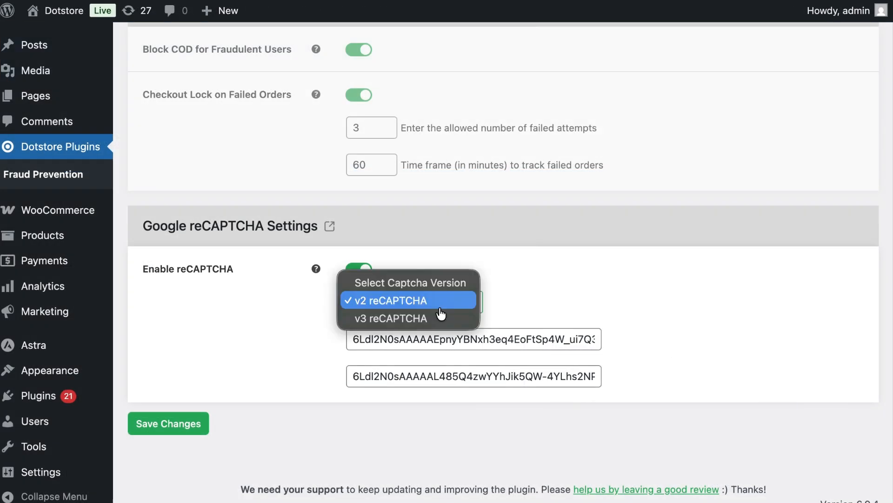
{"action": "left_click", "coordinate": [422, 306]}
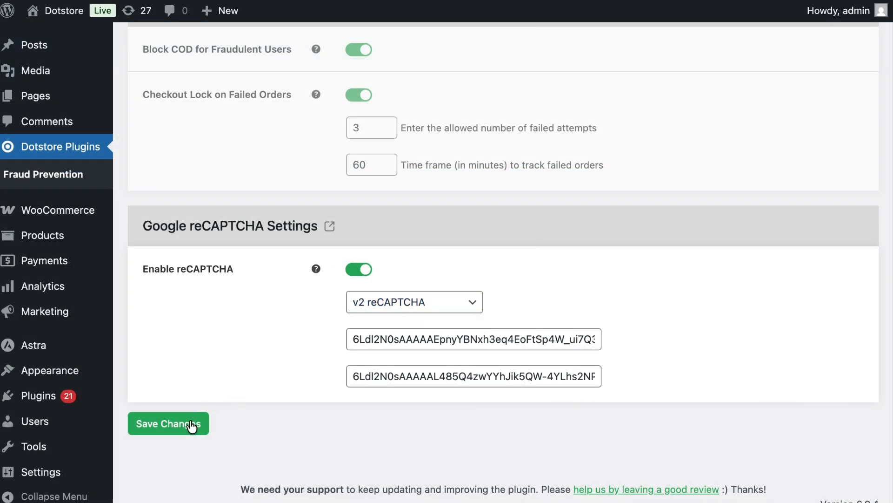
{"action": "left_click", "coordinate": [190, 421]}
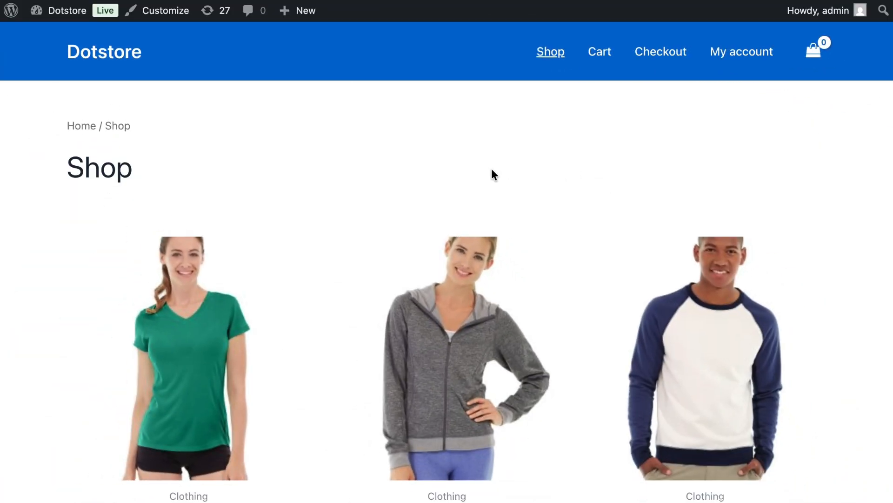
On the store's shop page, add the Helena Hooded Fleece to the cart and proceed to checkout
{"action": "scroll", "coordinate": [494, 174], "scroll_direction": "down", "scroll_amount": 5}
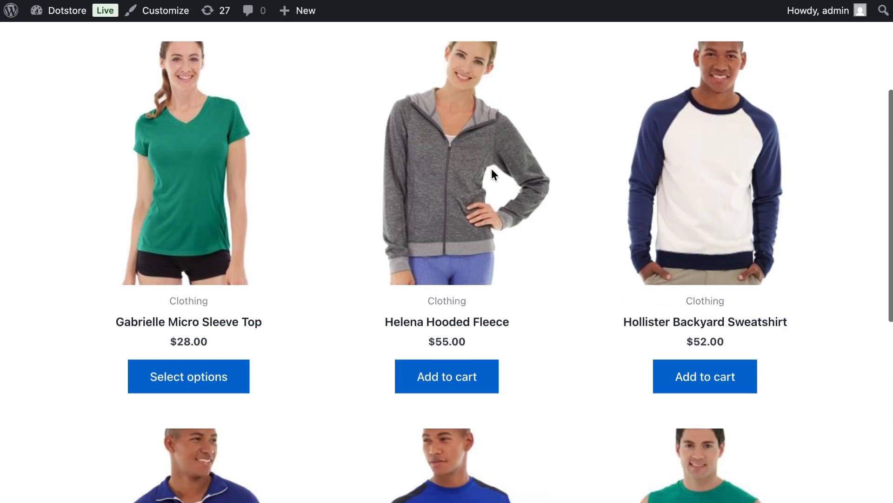
{"action": "left_click", "coordinate": [450, 365]}
{"action": "scroll", "coordinate": [605, 232], "scroll_direction": "up", "scroll_amount": 5}
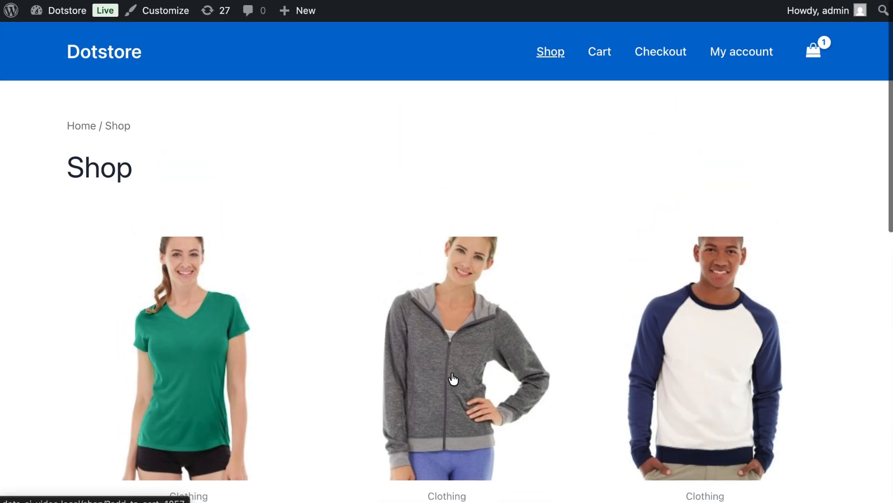
{"action": "mouse_move", "coordinate": [815, 65]}
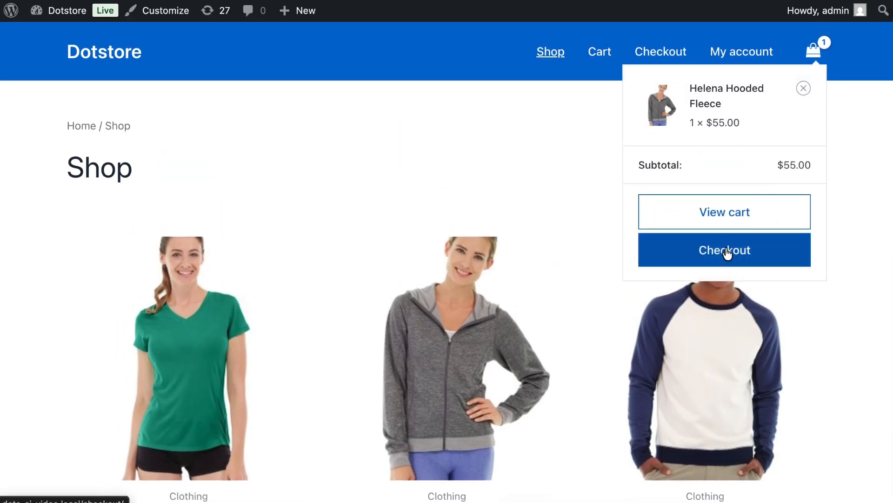
{"action": "left_click", "coordinate": [727, 251]}
Inspect the captcha field and the billing details on the checkout page for the Helena Hooded Fleece order
{"action": "scroll", "coordinate": [726, 251], "scroll_direction": "down", "scroll_amount": 6}
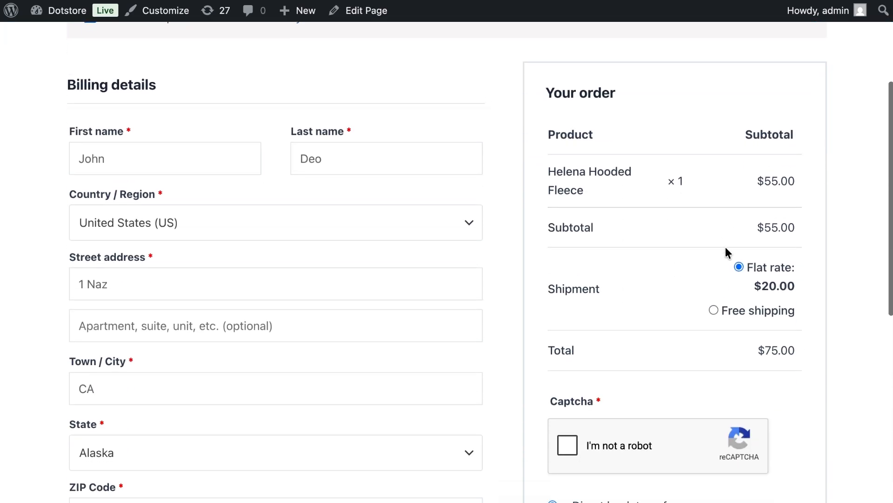
{"action": "scroll", "coordinate": [605, 312], "scroll_direction": "down", "scroll_amount": 3}
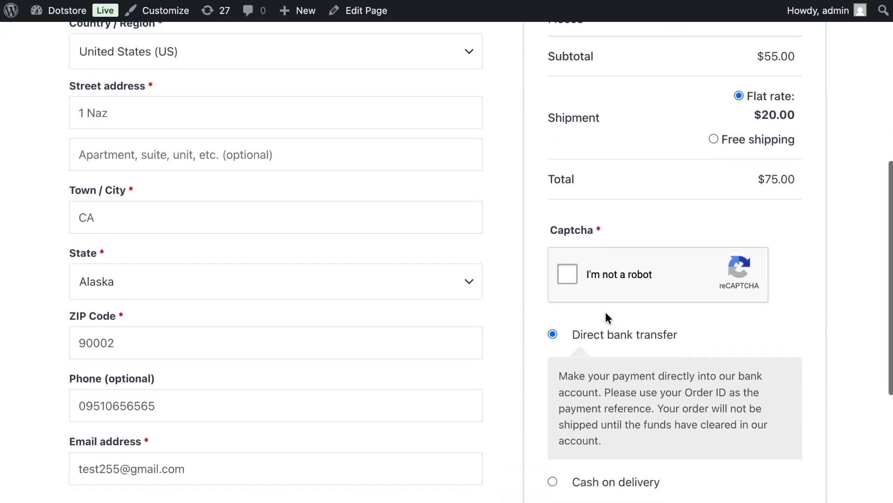
{"action": "scroll", "coordinate": [624, 254], "scroll_direction": "up", "scroll_amount": 3}
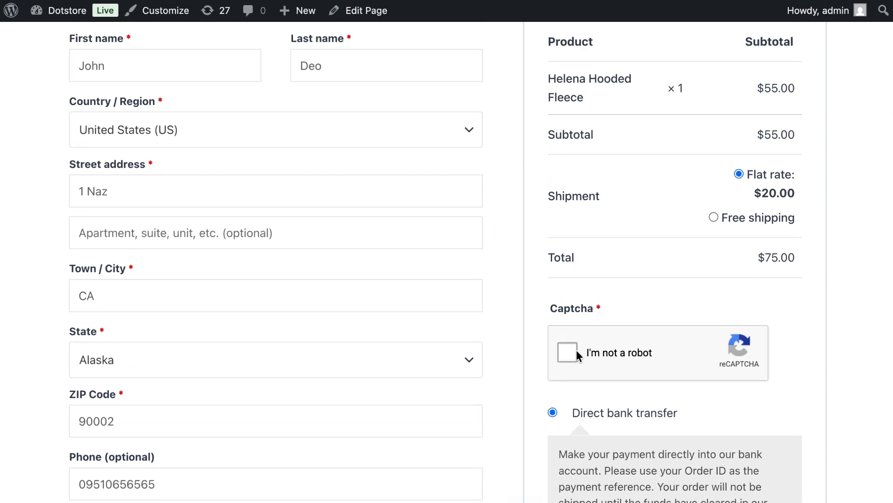
{"action": "scroll", "coordinate": [576, 351], "scroll_direction": "up", "scroll_amount": 3}
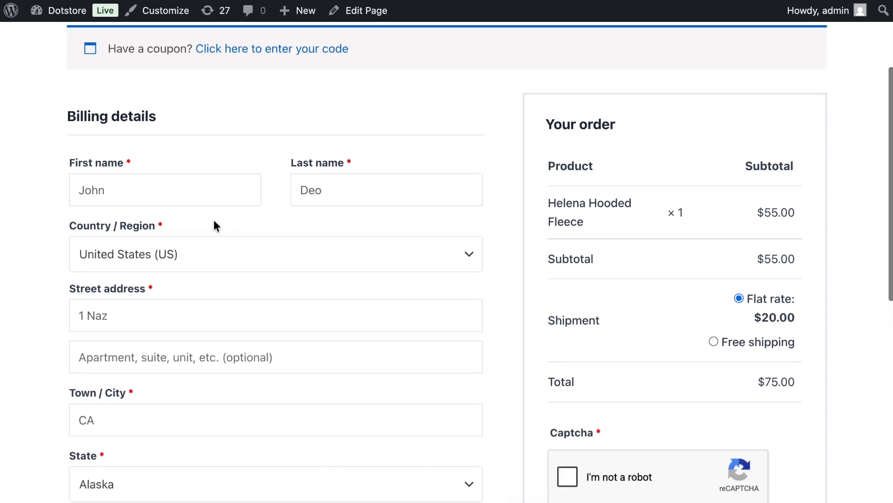
Complete the "I'm not a robot" captcha and place the Helena Hooded Fleece order with direct bank transfer as payment
{"action": "left_click", "coordinate": [223, 191]}
{"action": "scroll", "coordinate": [574, 342], "scroll_direction": "down", "scroll_amount": 1}
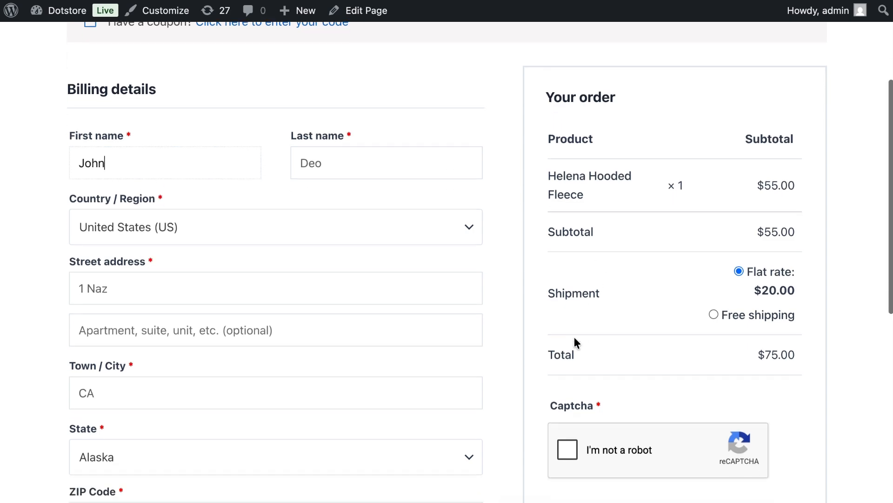
{"action": "scroll", "coordinate": [574, 342], "scroll_direction": "down", "scroll_amount": 4}
{"action": "left_click", "coordinate": [626, 276]}
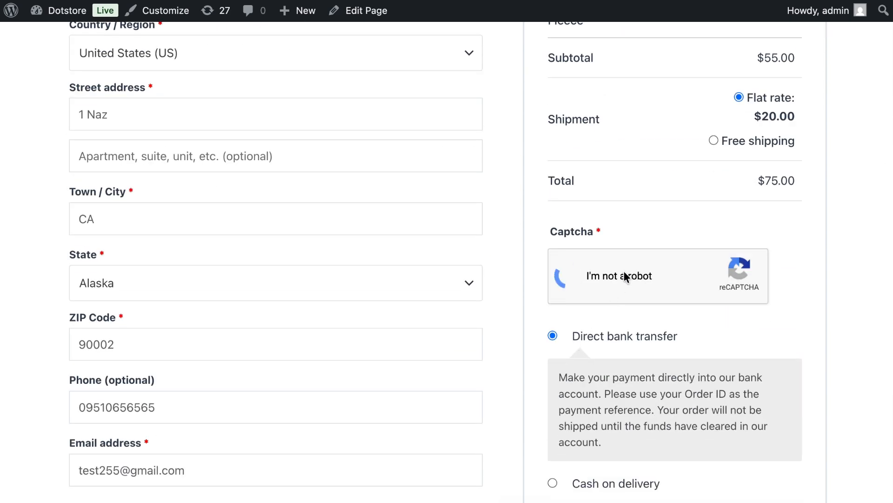
{"action": "scroll", "coordinate": [624, 273], "scroll_direction": "down", "scroll_amount": 5}
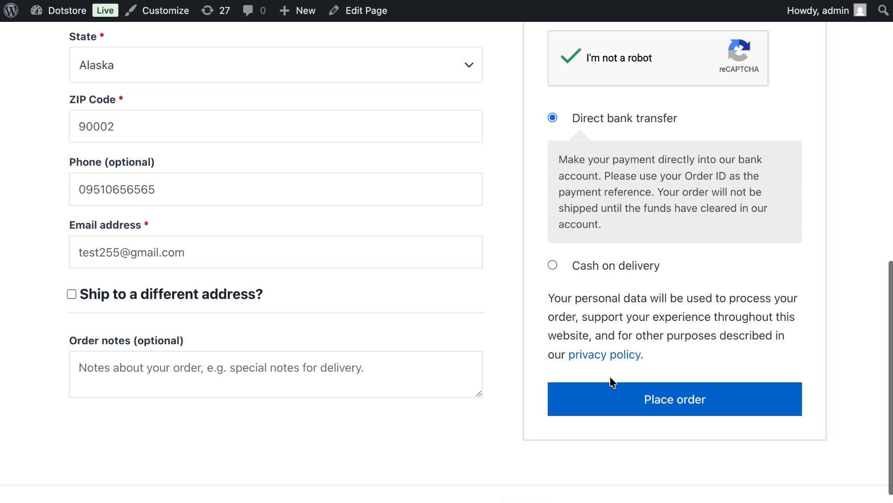
{"action": "left_click", "coordinate": [605, 396]}
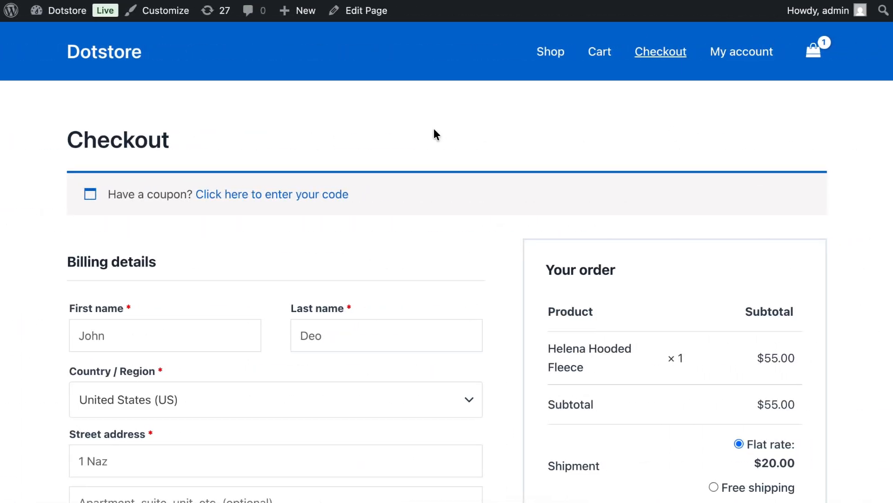
On the fresh checkout page, try to place the Helena Hooded Fleece order with the captcha left unchecked
{"action": "scroll", "coordinate": [433, 130], "scroll_direction": "down", "scroll_amount": 8}
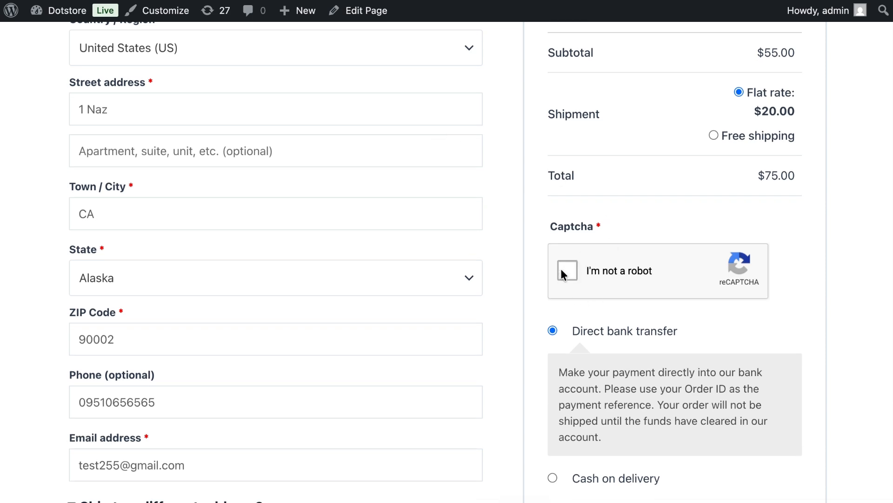
{"action": "scroll", "coordinate": [561, 269], "scroll_direction": "down", "scroll_amount": 4}
{"action": "scroll", "coordinate": [561, 274], "scroll_direction": "down", "scroll_amount": 2}
{"action": "left_click", "coordinate": [593, 367]}
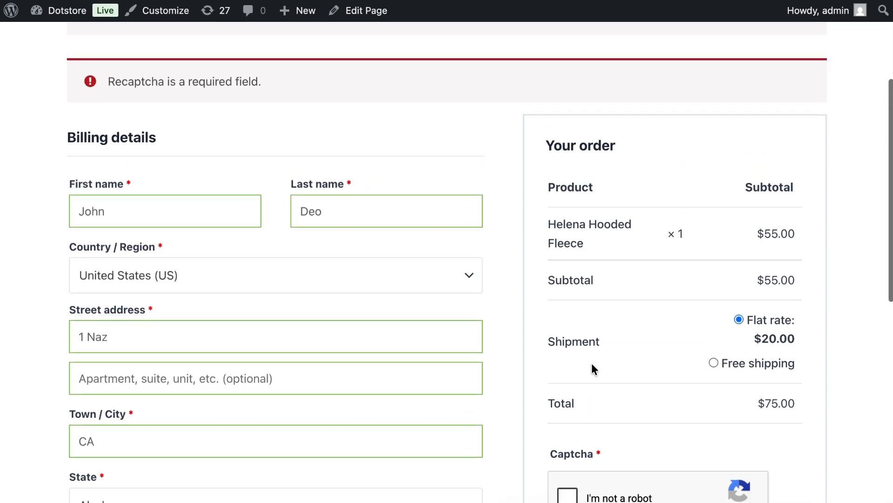